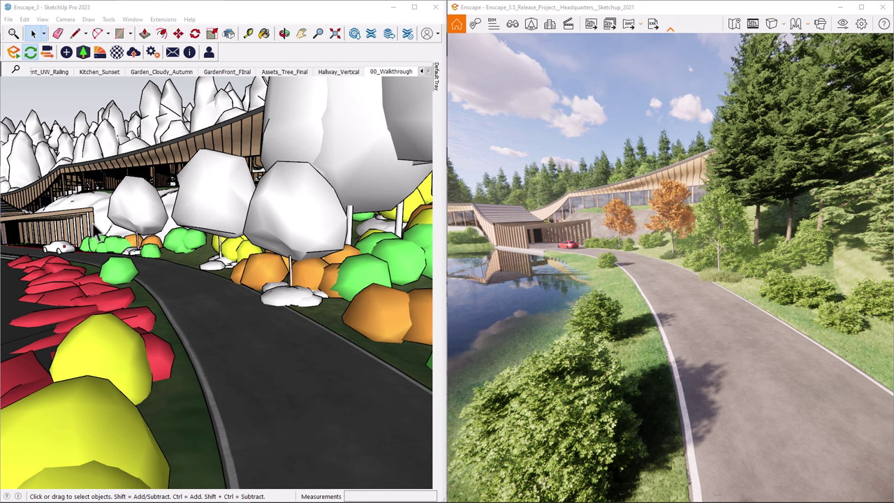
Open the Enscape Asset Library from SketchUp and move its window to the left.
{"action": "left_click", "coordinate": [86, 58]}
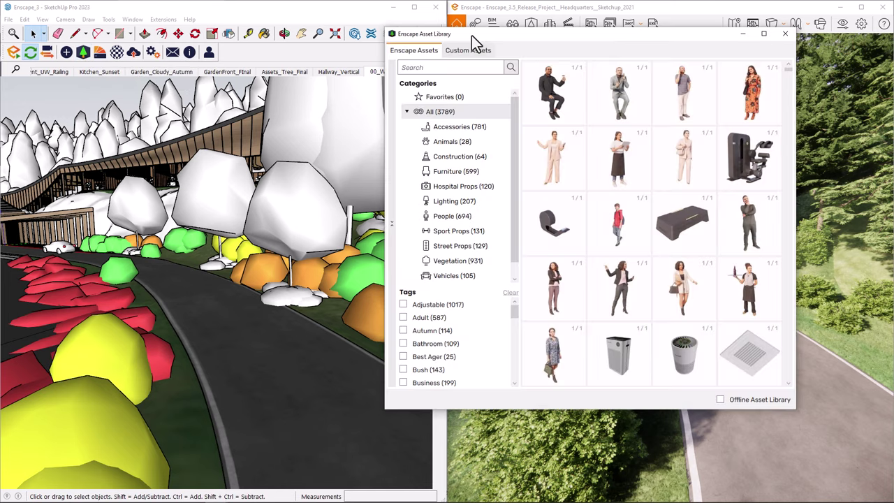
{"action": "left_click_drag", "start_coordinate": [471, 35], "coordinate": [311, 72]}
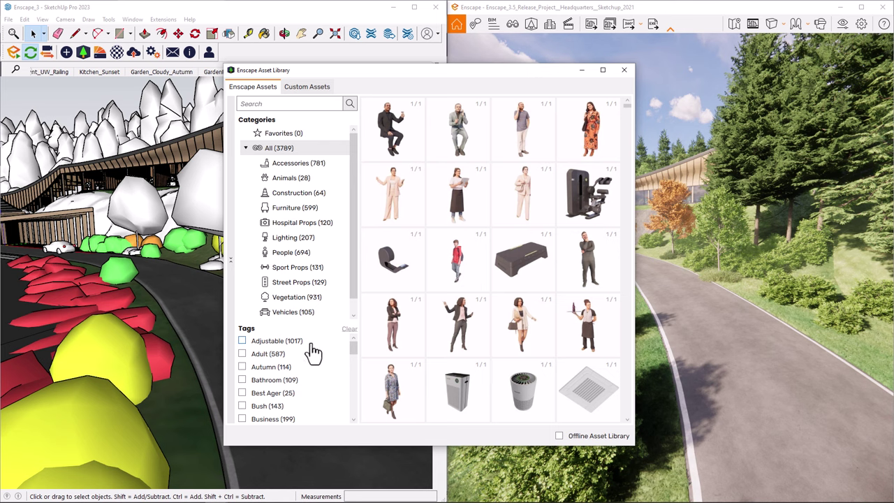
Filter the library to Adjustable assets and bring up the ambulance's Ambulance 002 variant.
{"action": "left_click", "coordinate": [242, 341]}
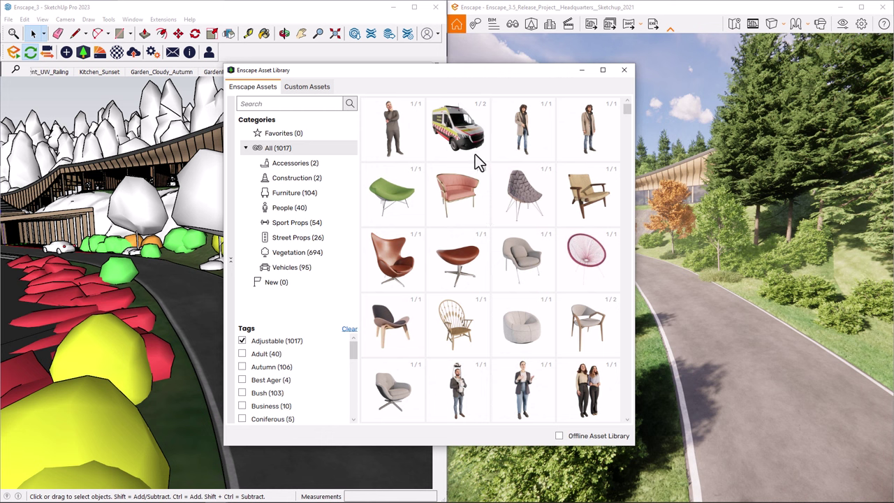
{"action": "mouse_move", "coordinate": [471, 149]}
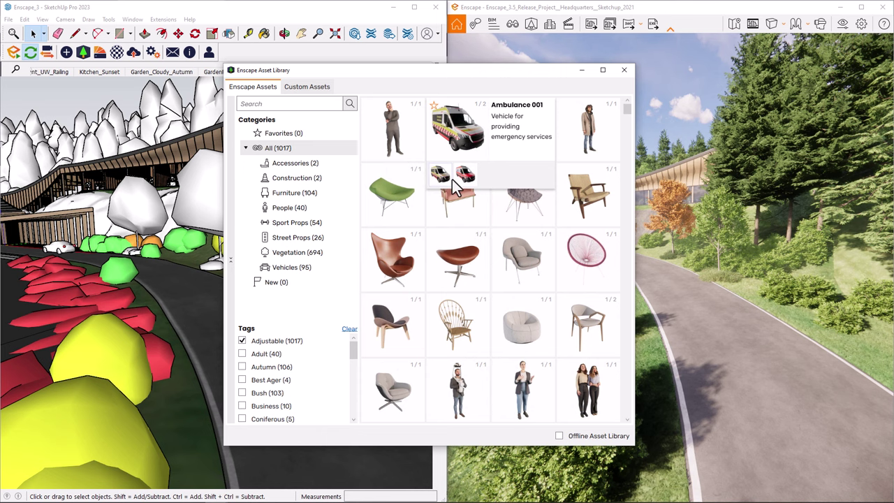
{"action": "mouse_move", "coordinate": [458, 182]}
Place the red Ambulance 002 on the road, then orbit the Enscape render around it.
{"action": "left_click", "coordinate": [469, 179]}
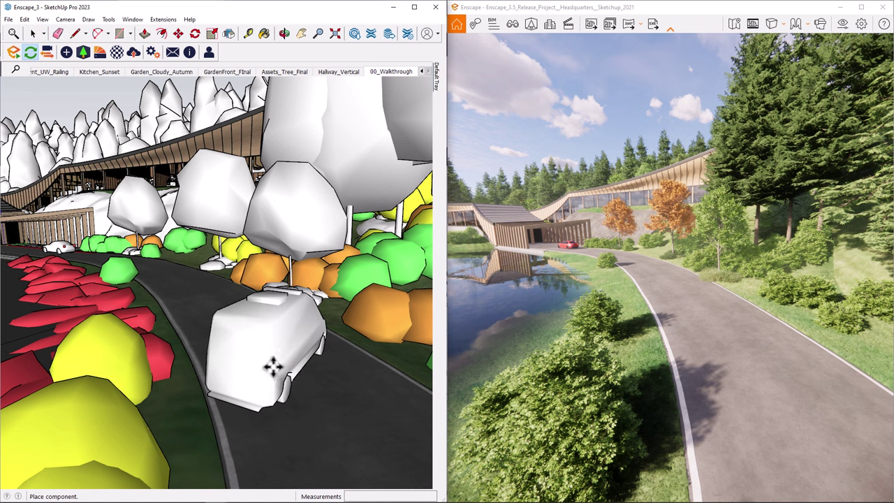
{"action": "left_click", "coordinate": [273, 370]}
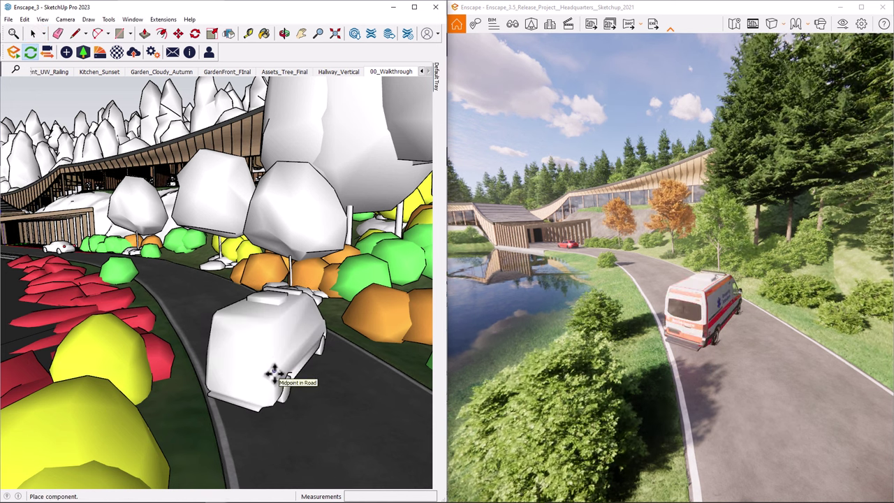
{"action": "left_click", "coordinate": [82, 51]}
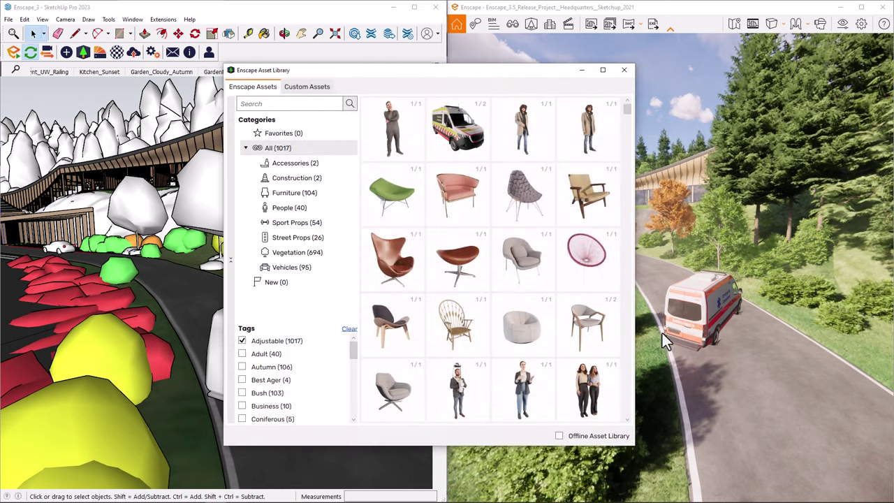
{"action": "scroll", "coordinate": [723, 343], "scroll_direction": "up", "scroll_amount": 5}
{"action": "right_click_drag", "start_coordinate": [723, 343], "coordinate": [677, 274]}
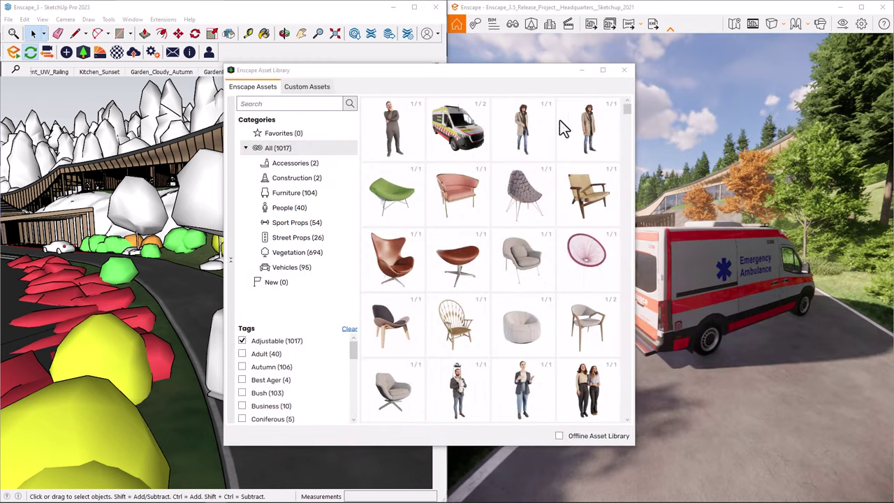
{"action": "left_click_drag", "start_coordinate": [474, 70], "coordinate": [311, 63]}
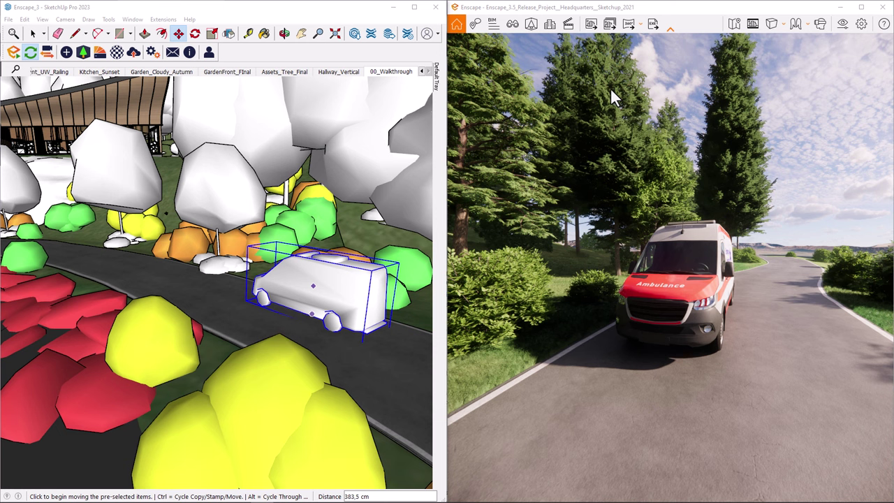
Maximize Enscape, switch the placed ambulance to the Ambulance 001 variant and apply the change.
{"action": "left_click", "coordinate": [865, 8]}
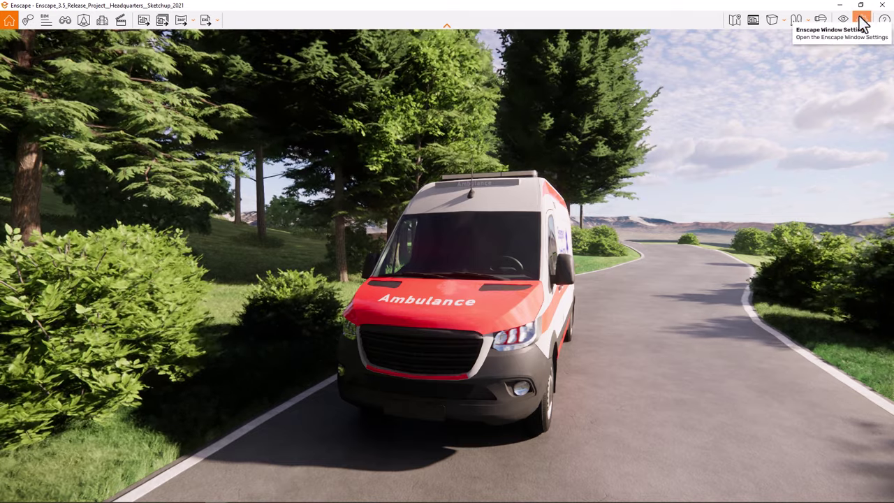
{"action": "left_click", "coordinate": [83, 20]}
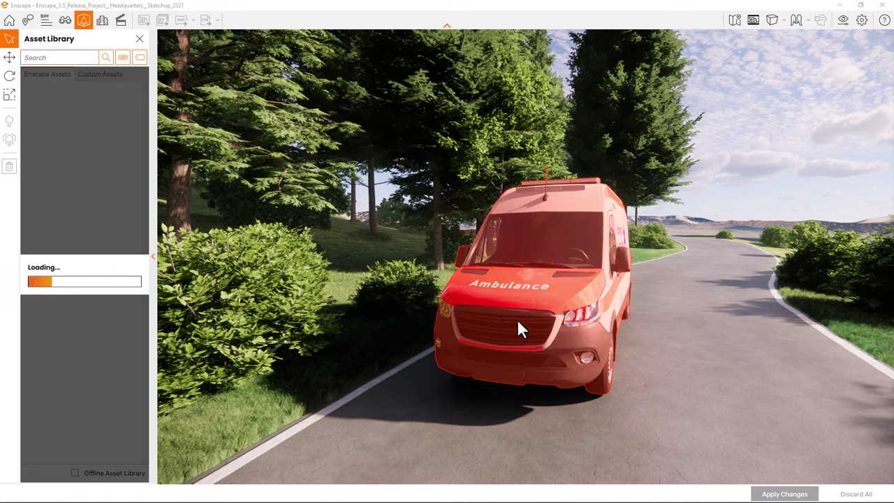
{"action": "left_click", "coordinate": [571, 270]}
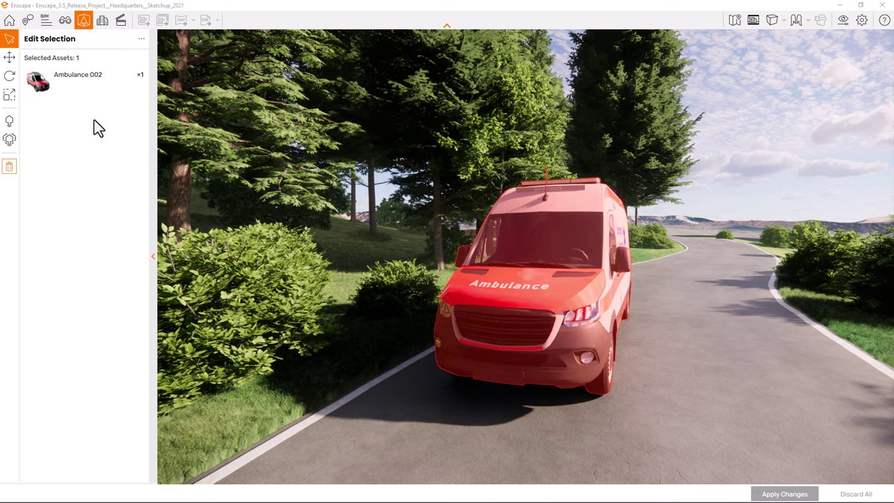
{"action": "left_click", "coordinate": [90, 85]}
{"action": "left_click", "coordinate": [42, 78]}
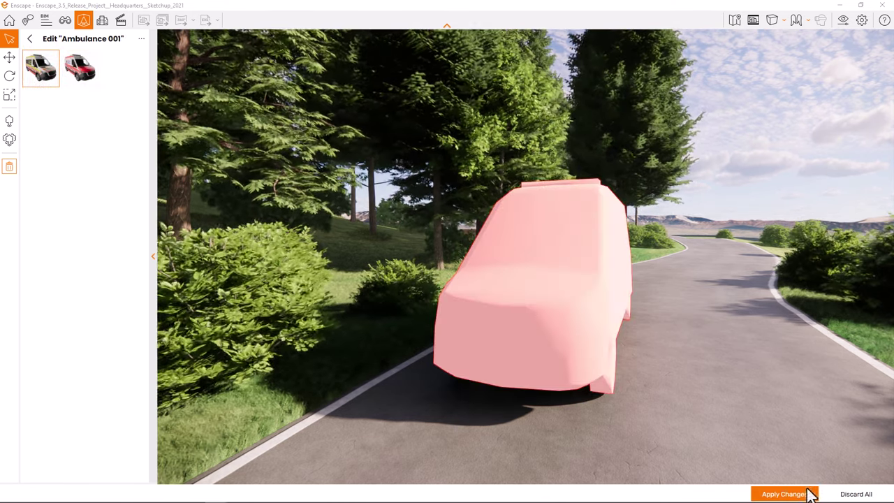
{"action": "left_click", "coordinate": [807, 495]}
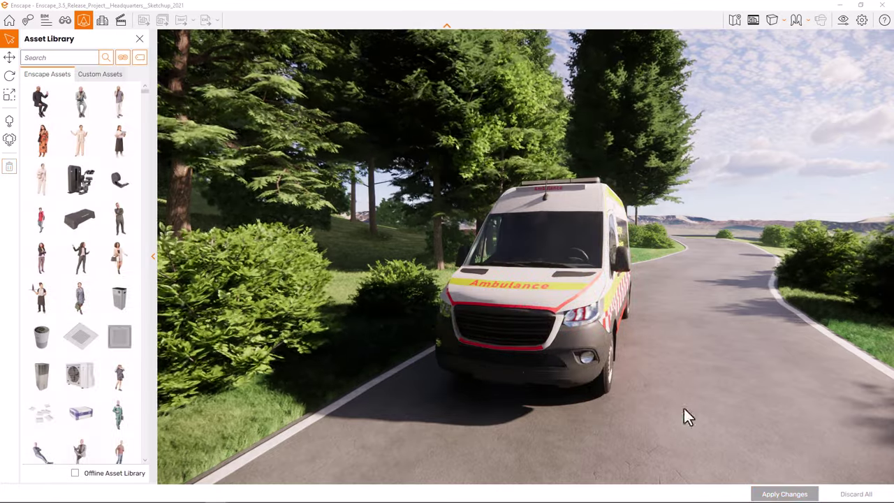
{"action": "left_click_drag", "start_coordinate": [608, 317], "coordinate": [594, 314]}
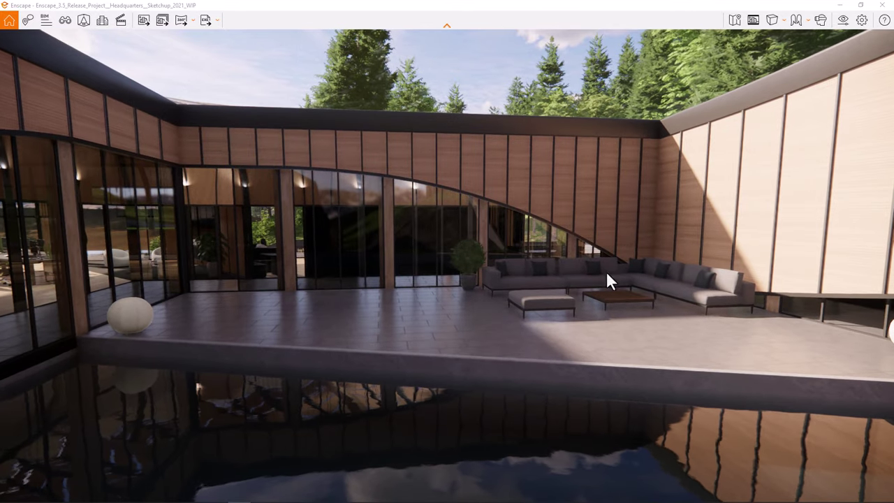
Filter the Enscape asset library to Adjustable assets, turn toward the terrace and bring up Armchair 040.
{"action": "left_click", "coordinate": [84, 21]}
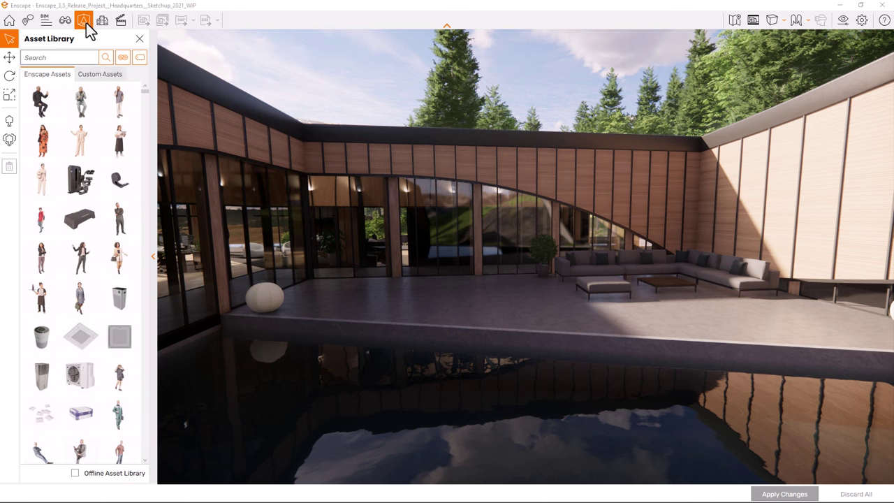
{"action": "left_click", "coordinate": [139, 58]}
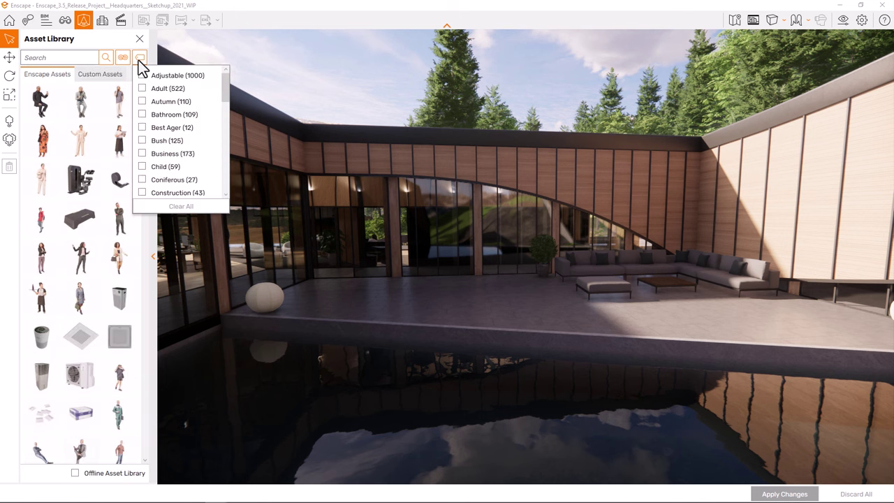
{"action": "left_click", "coordinate": [142, 75]}
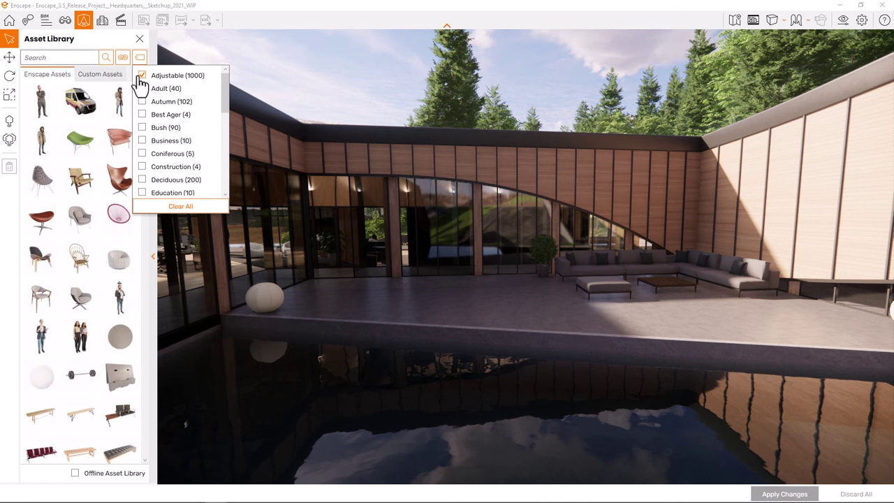
{"action": "left_click", "coordinate": [67, 77]}
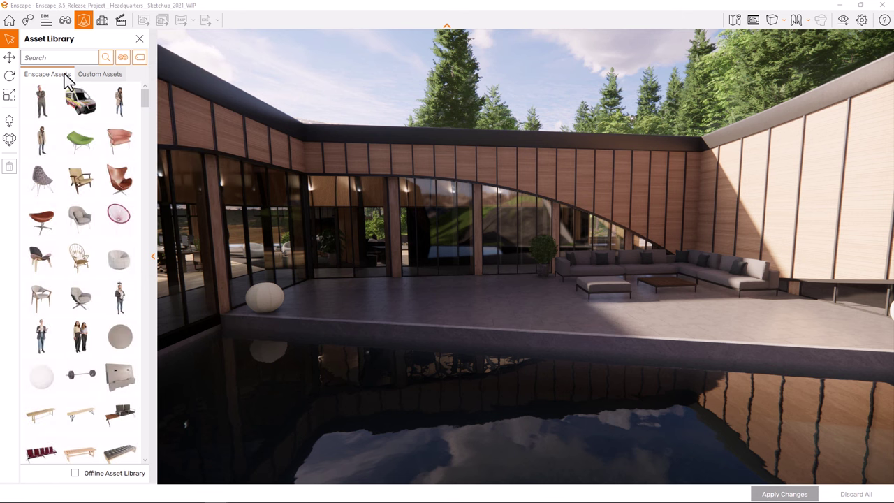
{"action": "left_click_drag", "start_coordinate": [328, 207], "coordinate": [391, 209]}
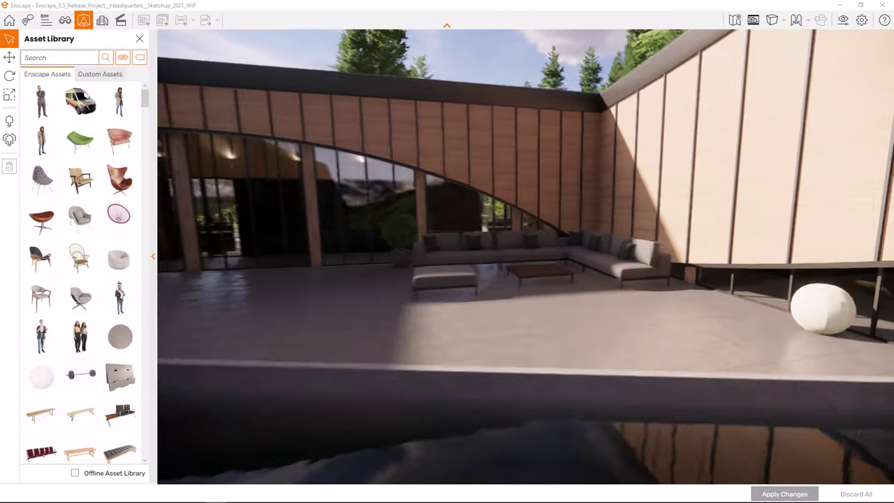
{"action": "key", "text": "Left"}
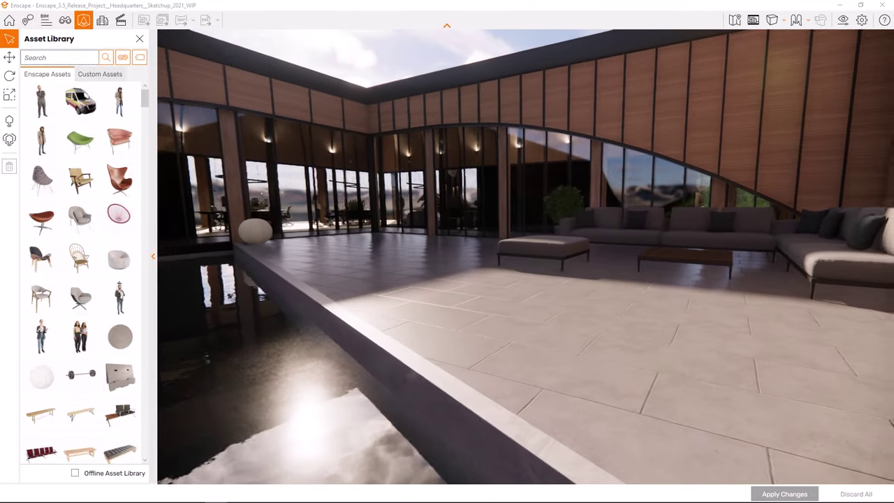
{"action": "left_click", "coordinate": [133, 274]}
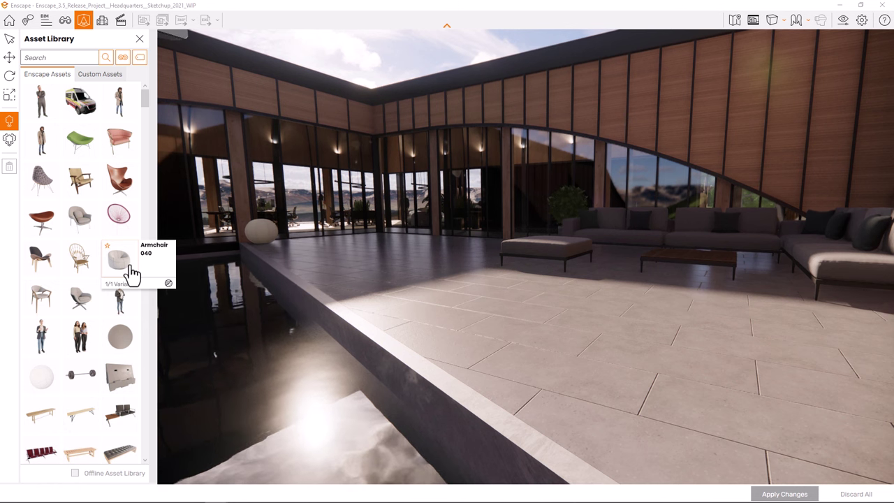
Place one Armchair 040 on the terrace floor and move in closer to it.
{"action": "left_click", "coordinate": [168, 283]}
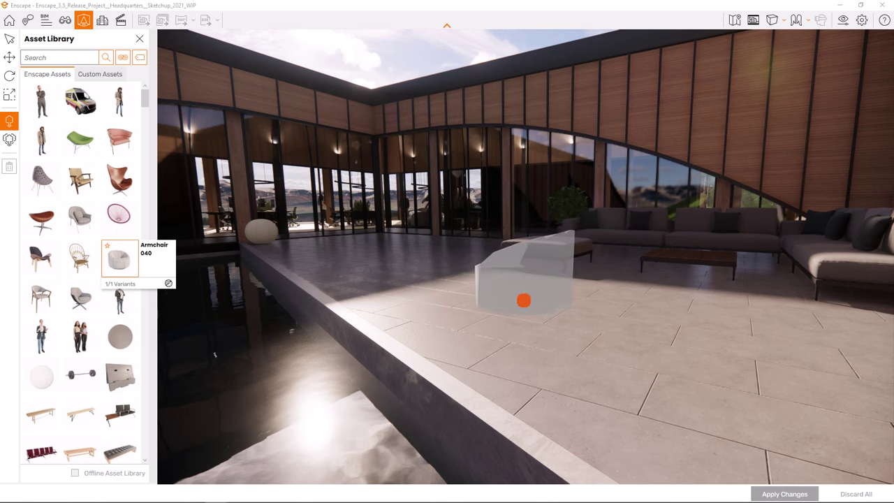
{"action": "left_click", "coordinate": [573, 334]}
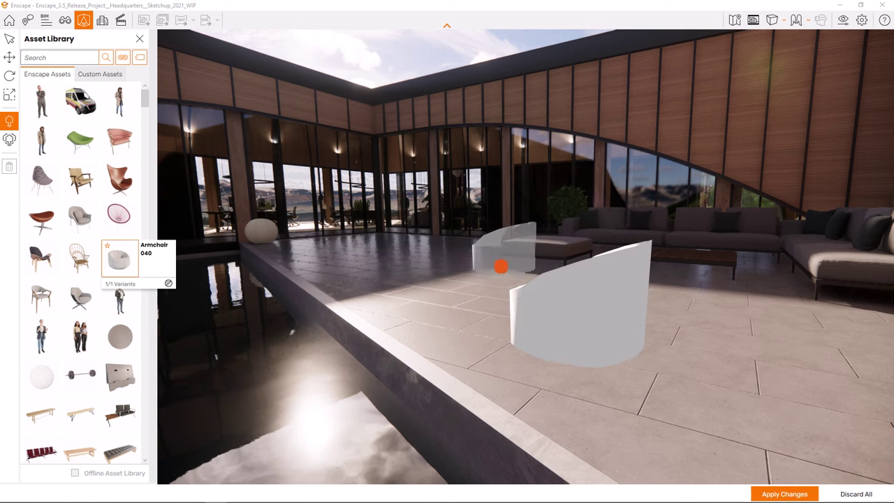
{"action": "key", "text": "Escape"}
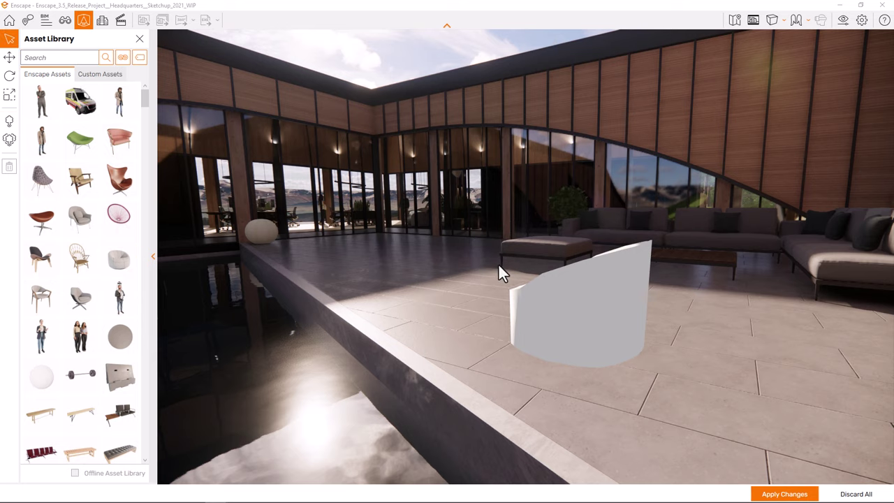
{"action": "right_click_drag", "start_coordinate": [499, 312], "coordinate": [532, 269]}
Try several Material 1 swatches and Material 2 colours, ending on pink fabric with black Material 2.
{"action": "left_click", "coordinate": [532, 275]}
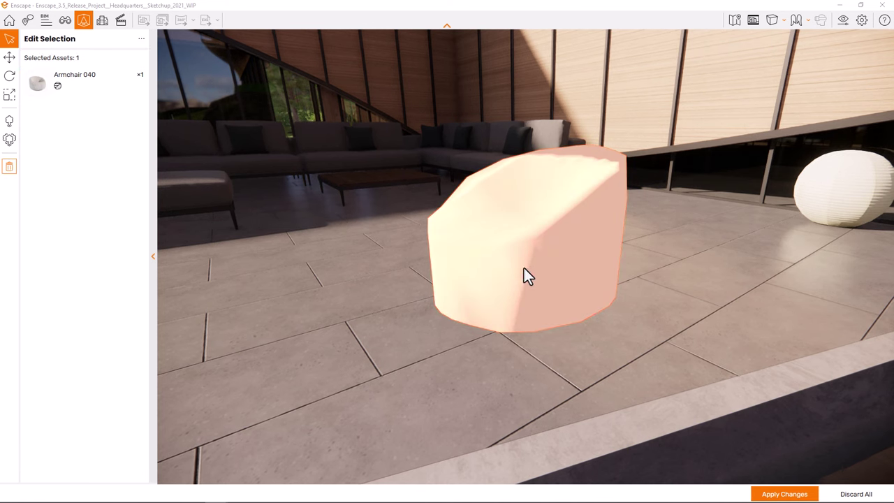
{"action": "left_click", "coordinate": [90, 86]}
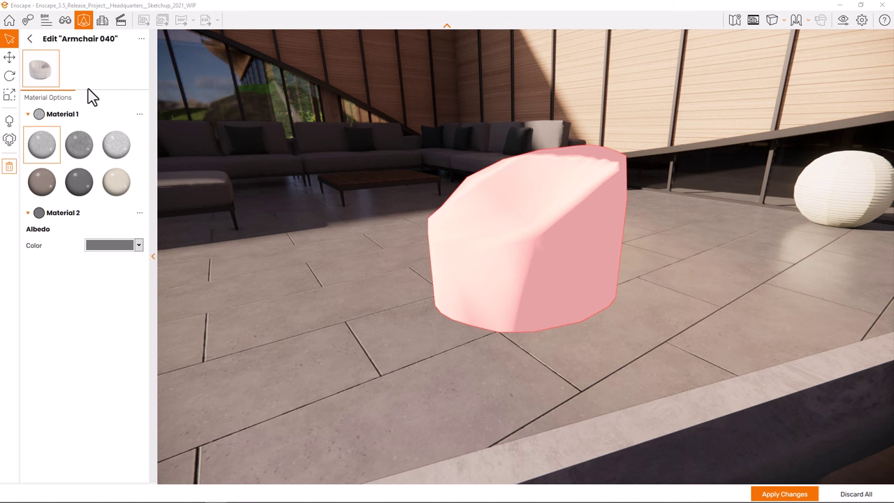
{"action": "left_click", "coordinate": [116, 145]}
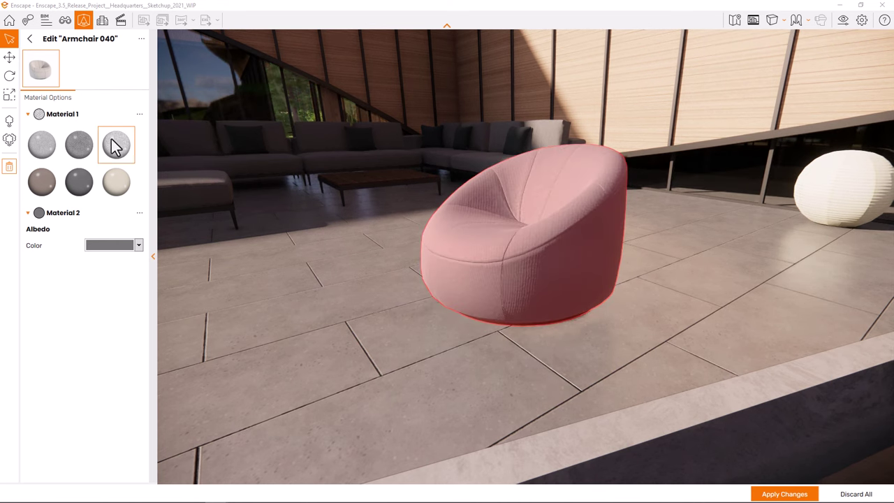
{"action": "left_click", "coordinate": [116, 183]}
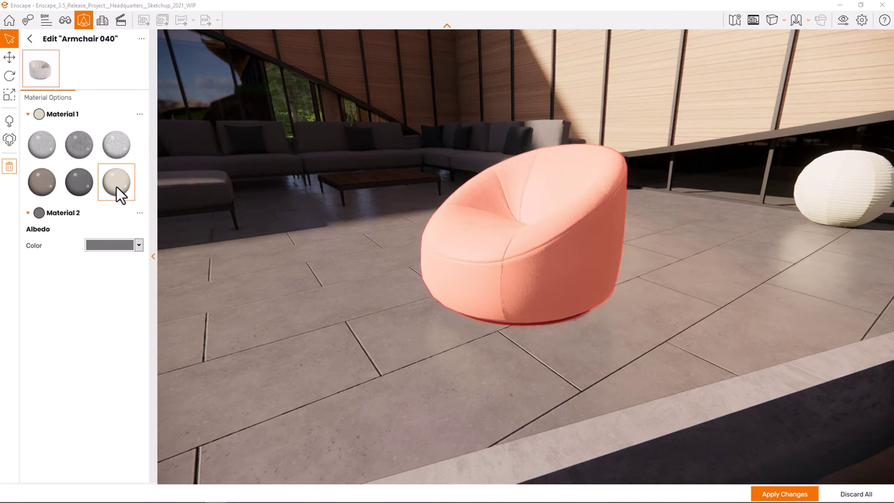
{"action": "left_click", "coordinate": [78, 184]}
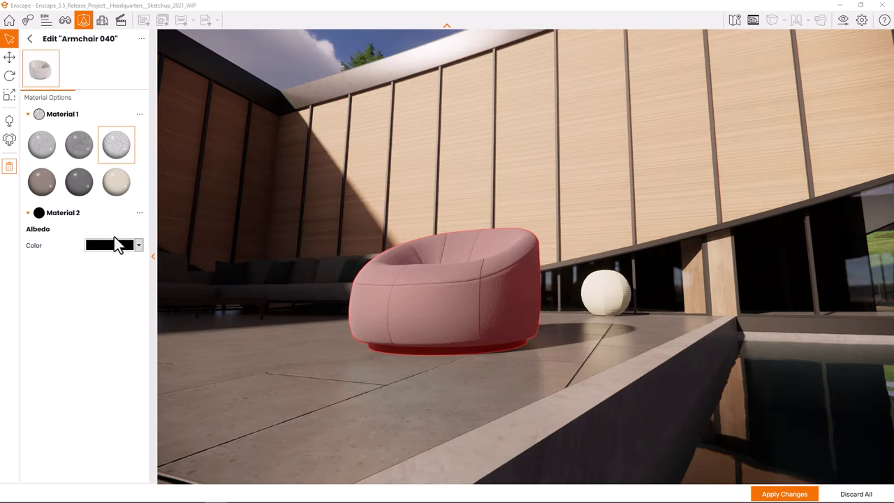
{"action": "left_click", "coordinate": [122, 246]}
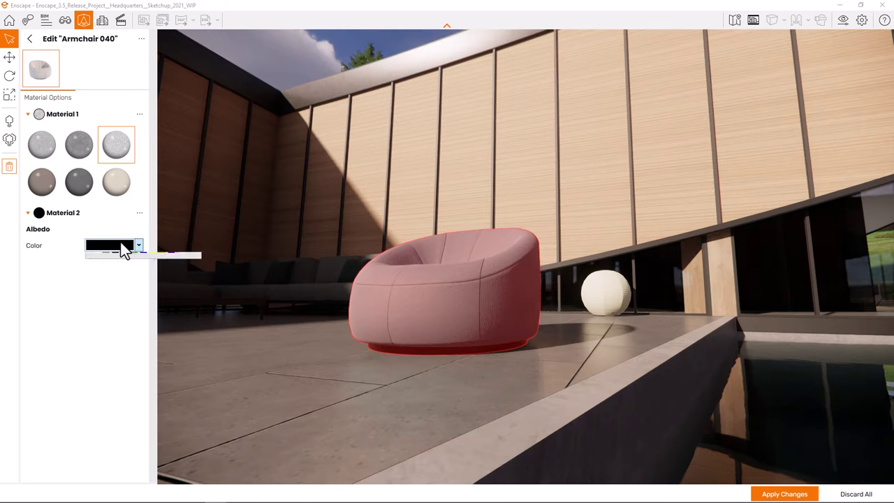
{"action": "left_click", "coordinate": [143, 306]}
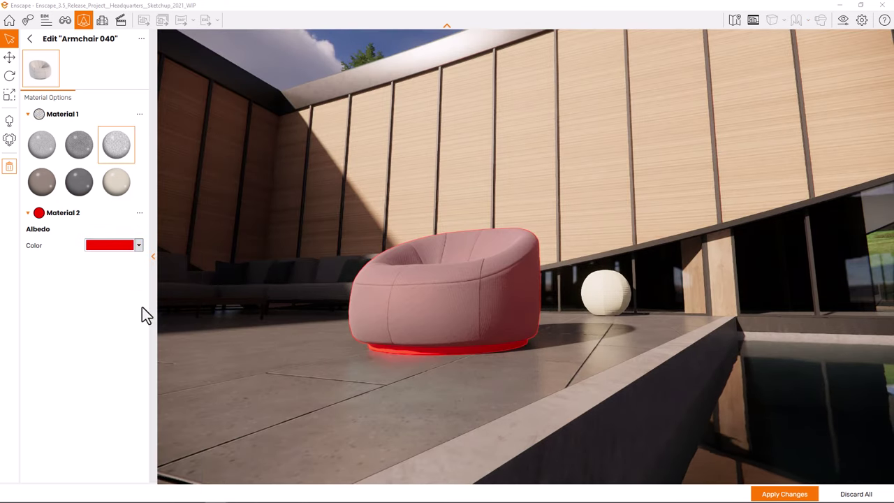
{"action": "left_click", "coordinate": [139, 246]}
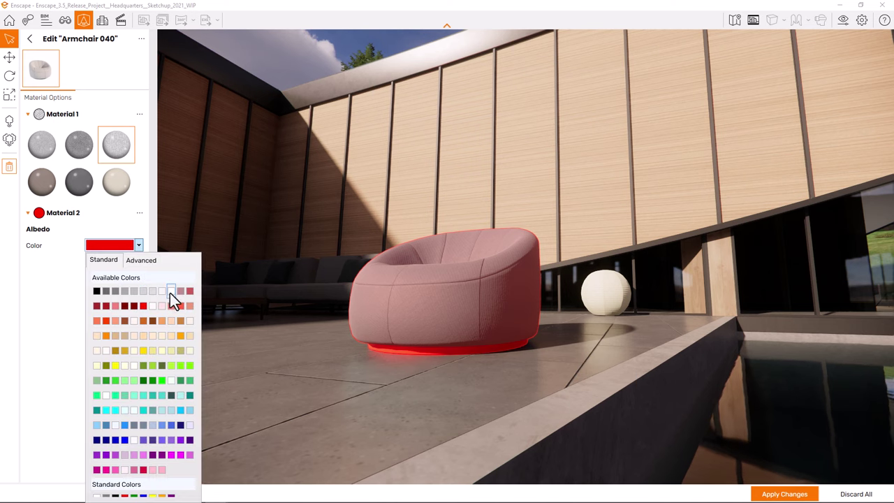
{"action": "left_click", "coordinate": [172, 296]}
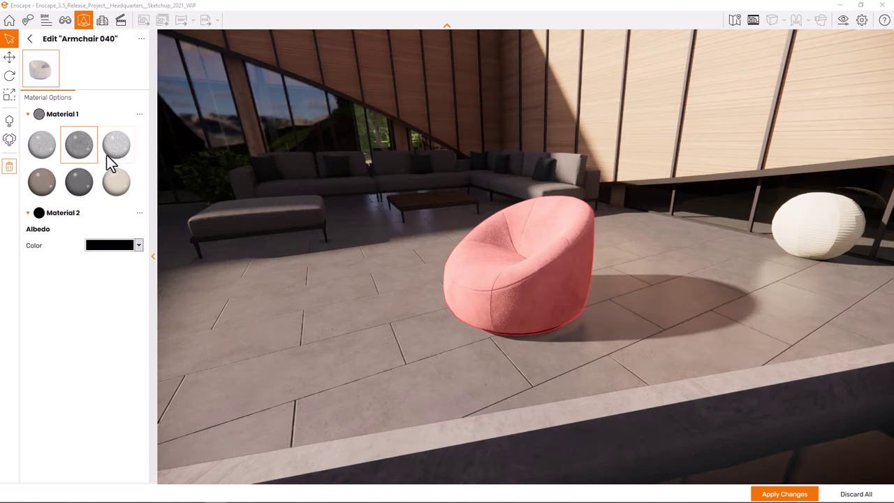
{"action": "left_click", "coordinate": [111, 154]}
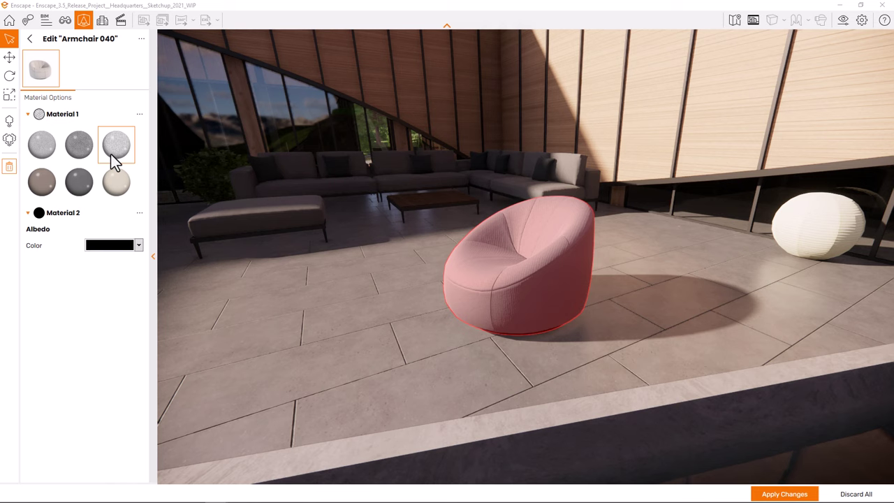
Exit the armchair's material editing and orbit the view around the chair.
{"action": "left_click", "coordinate": [495, 279]}
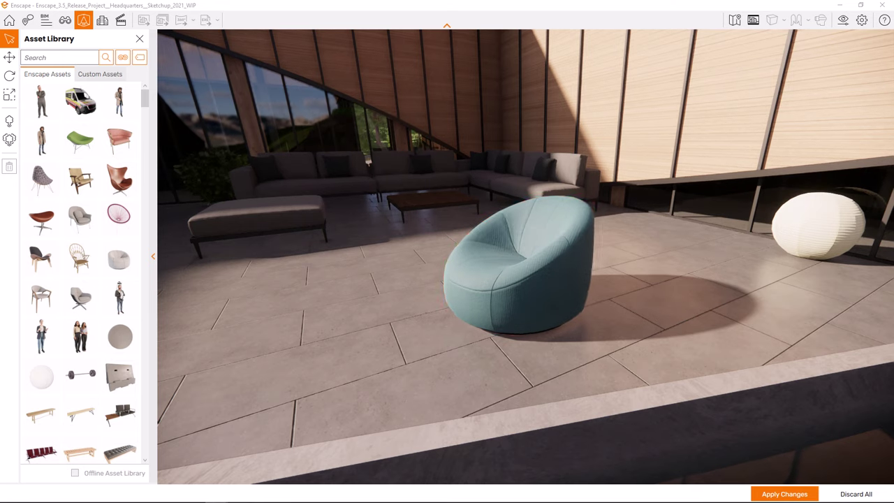
{"action": "right_click_drag", "start_coordinate": [489, 343], "coordinate": [444, 343]}
Give Armchair 040 the first, light fabric Material 1 swatch, deselect it and apply changes.
{"action": "left_click", "coordinate": [566, 279]}
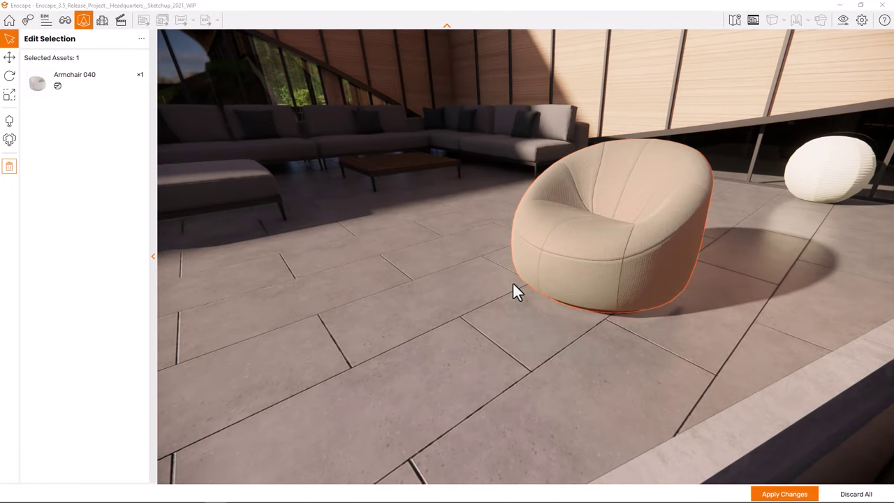
{"action": "left_click", "coordinate": [74, 87]}
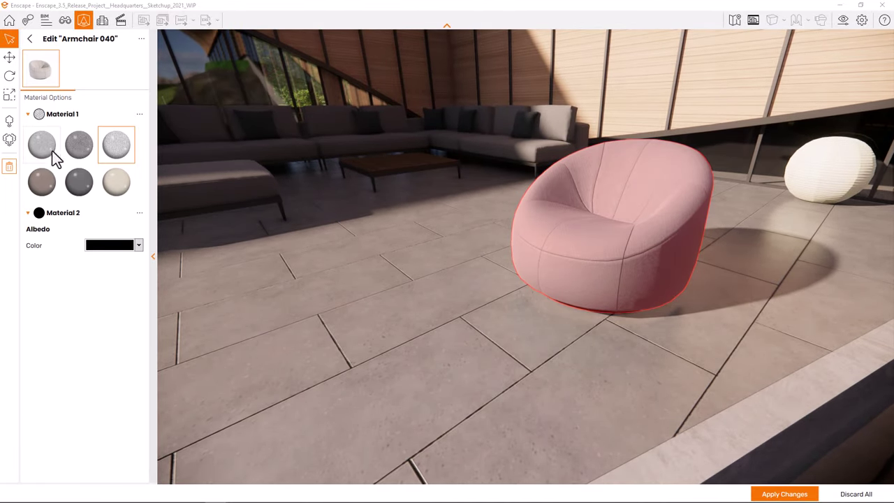
{"action": "left_click", "coordinate": [42, 182]}
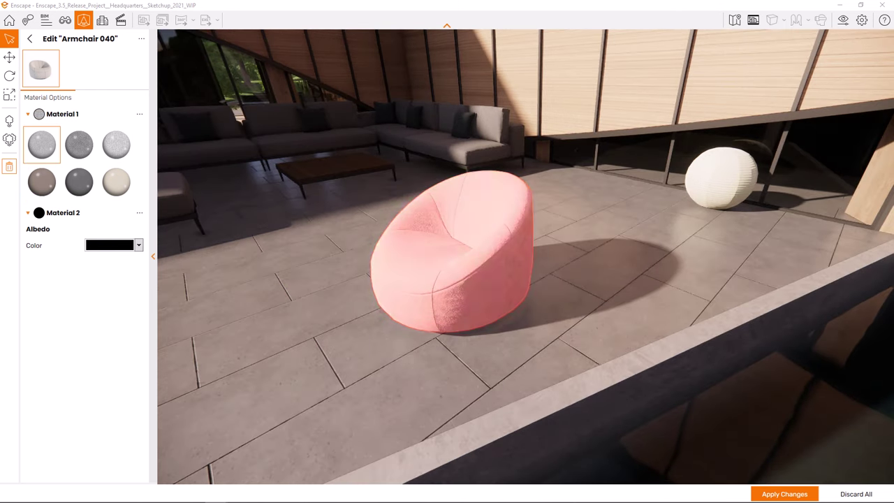
{"action": "left_click", "coordinate": [369, 327]}
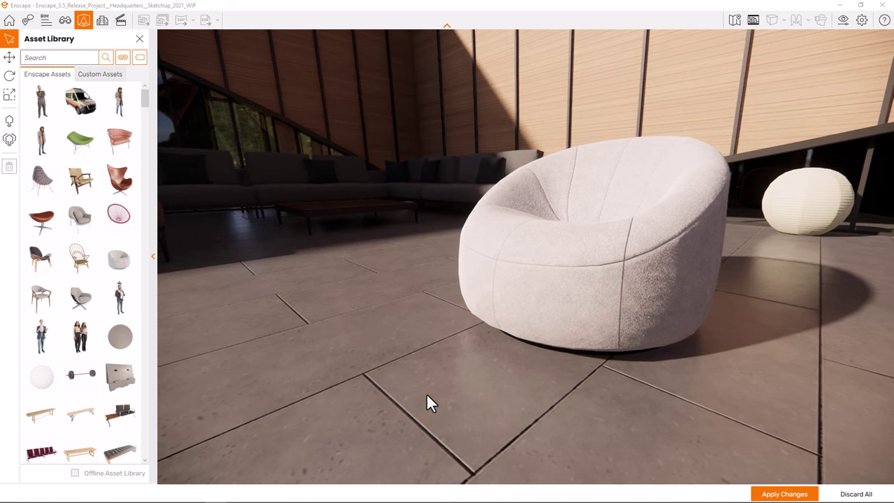
{"action": "left_click", "coordinate": [768, 496]}
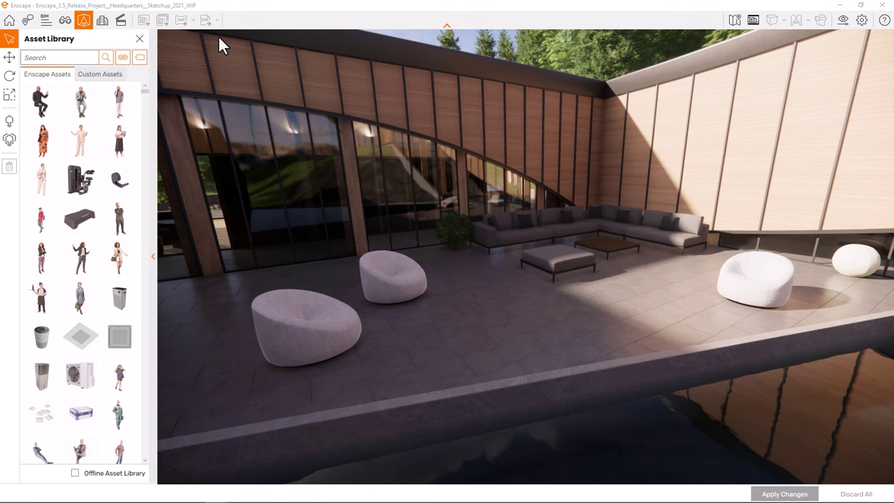
Box-select the terrace furniture and swap Potted Plant 226 for the Potted Plant 097 variant.
{"action": "left_click_drag", "start_coordinate": [227, 111], "coordinate": [709, 383]}
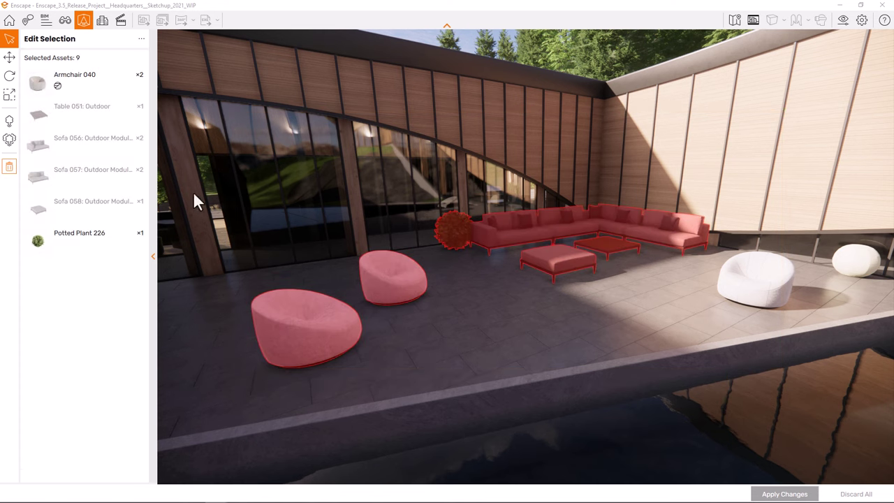
{"action": "left_click", "coordinate": [107, 239]}
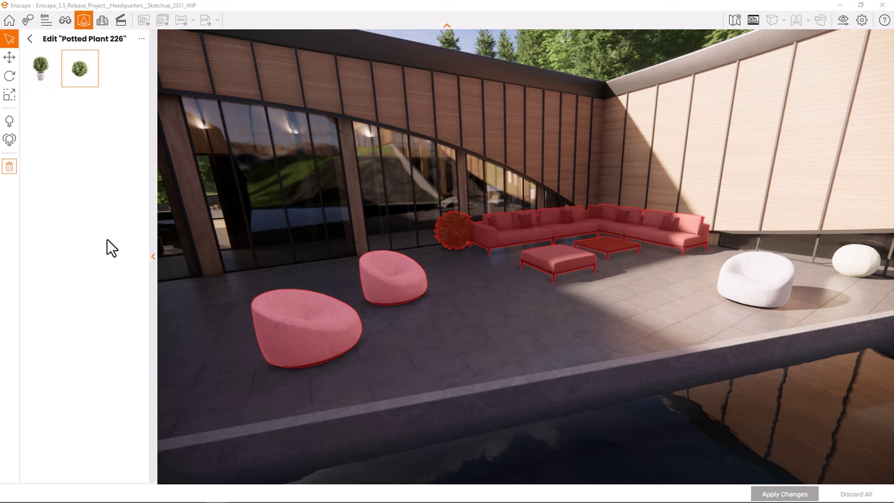
{"action": "left_click", "coordinate": [50, 79]}
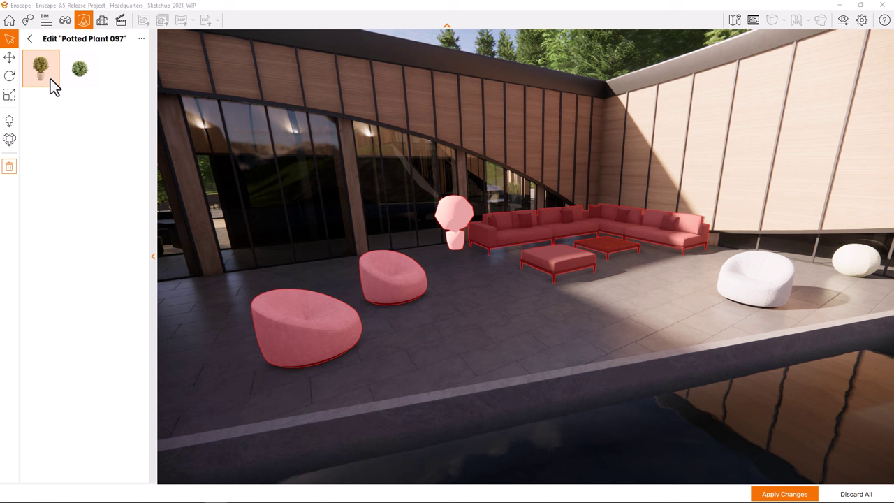
{"action": "left_click", "coordinate": [29, 38]}
Give the selected armchairs the brown leather material, apply the changes and clear the selection.
{"action": "left_click", "coordinate": [58, 85]}
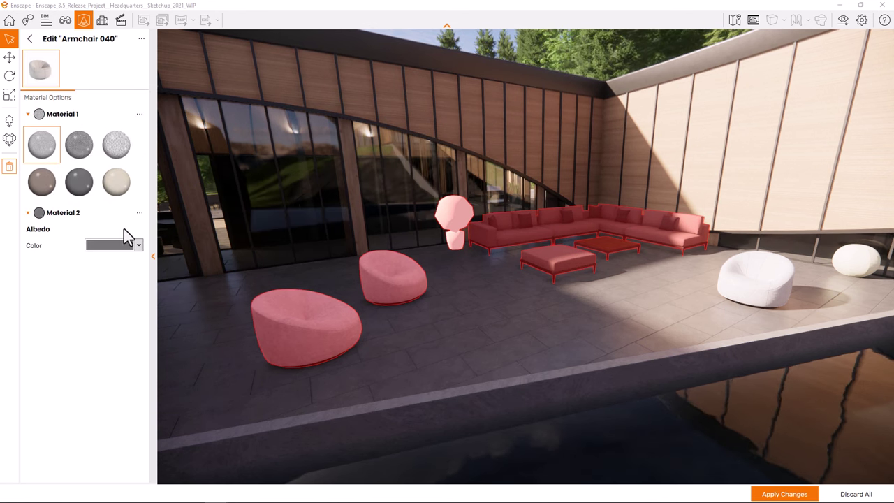
{"action": "left_click", "coordinate": [52, 189]}
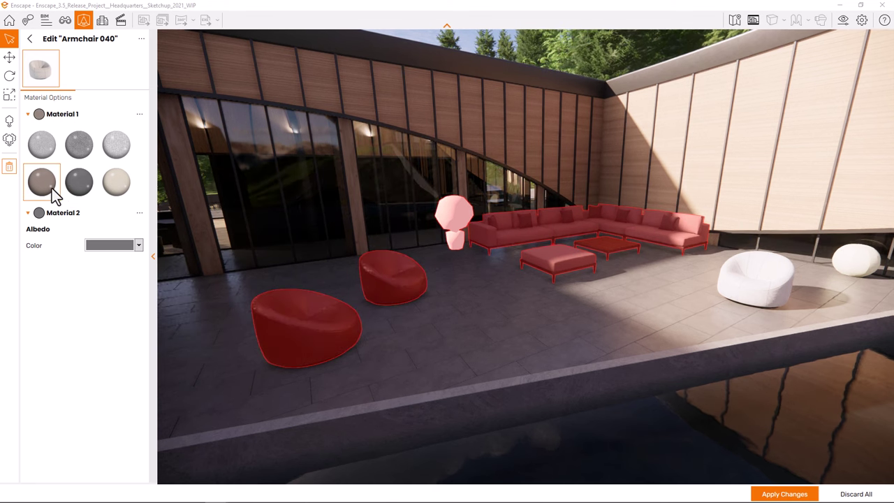
{"action": "left_click", "coordinate": [793, 495]}
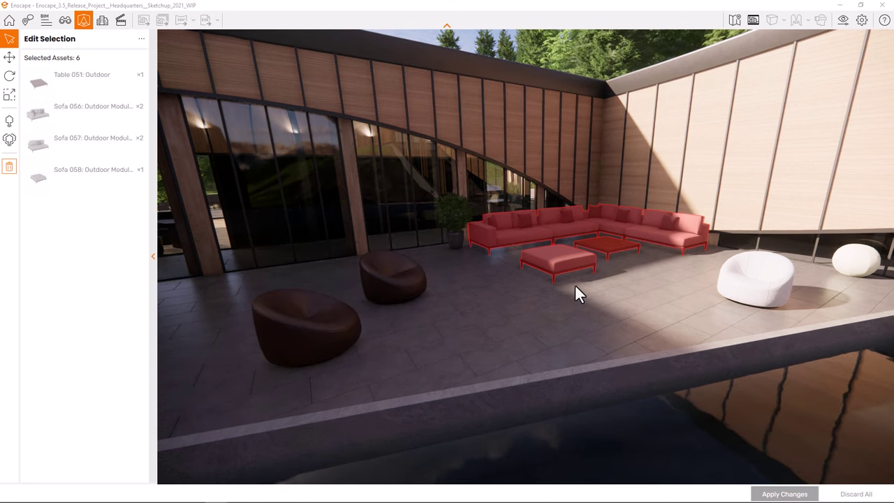
{"action": "key", "text": "Escape"}
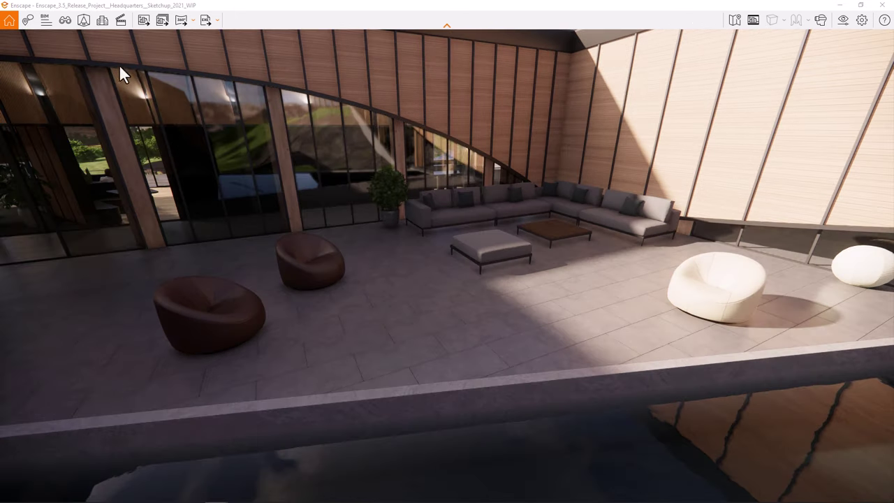
Select every Armchair 040 instance using the right-click Select All "Armchair 040" option.
{"action": "left_click", "coordinate": [81, 19]}
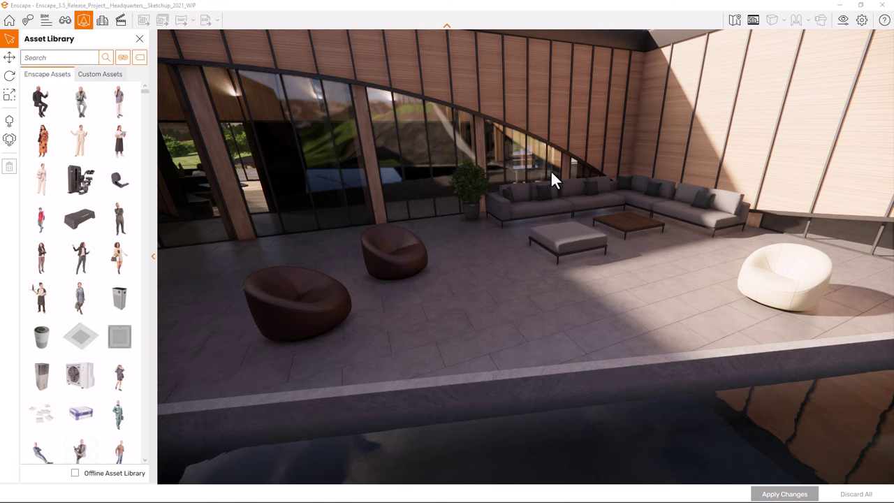
{"action": "left_click", "coordinate": [767, 282]}
{"action": "right_click", "coordinate": [766, 280]}
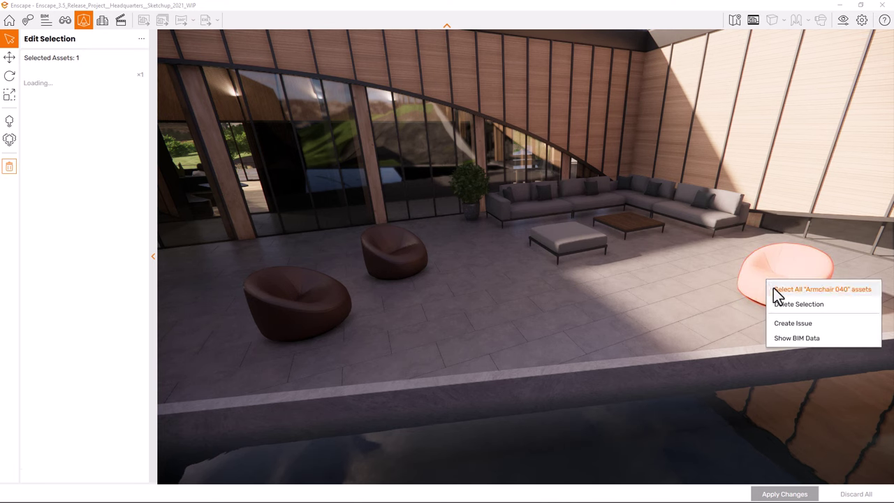
{"action": "left_click", "coordinate": [775, 289]}
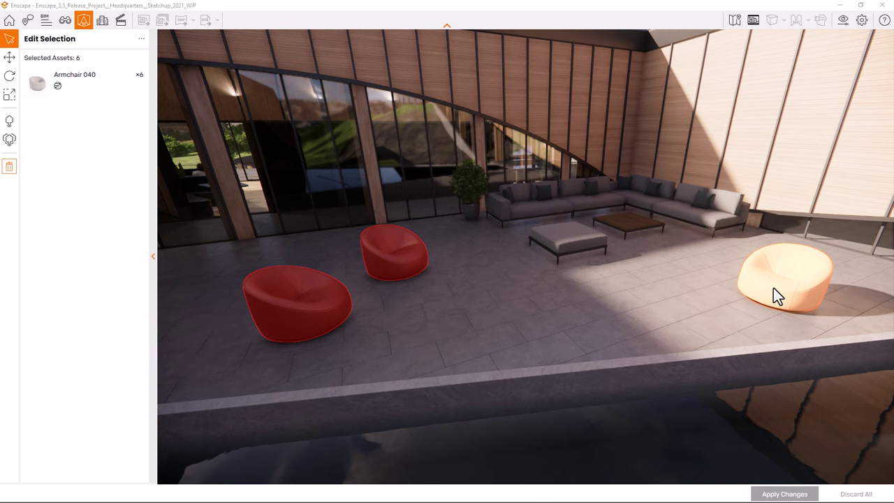
Set all armchairs to the third fabric option with a pale pink Material 2 and apply.
{"action": "left_click", "coordinate": [103, 82]}
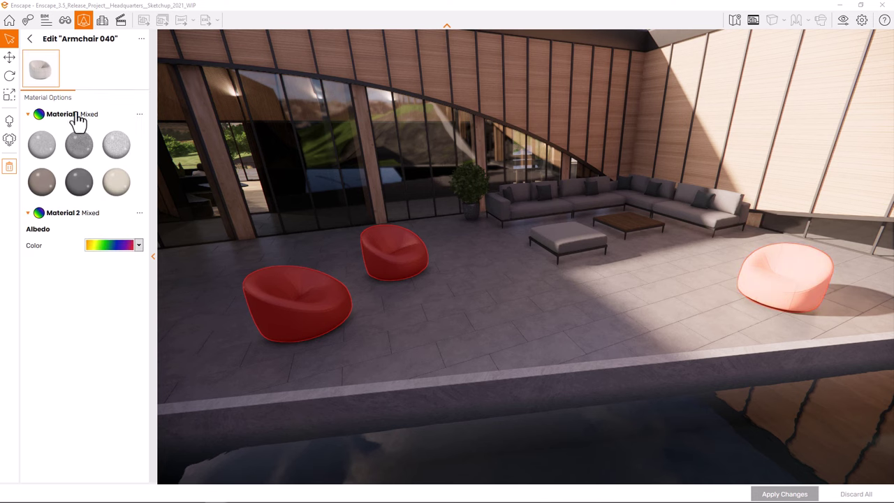
{"action": "left_click", "coordinate": [114, 146]}
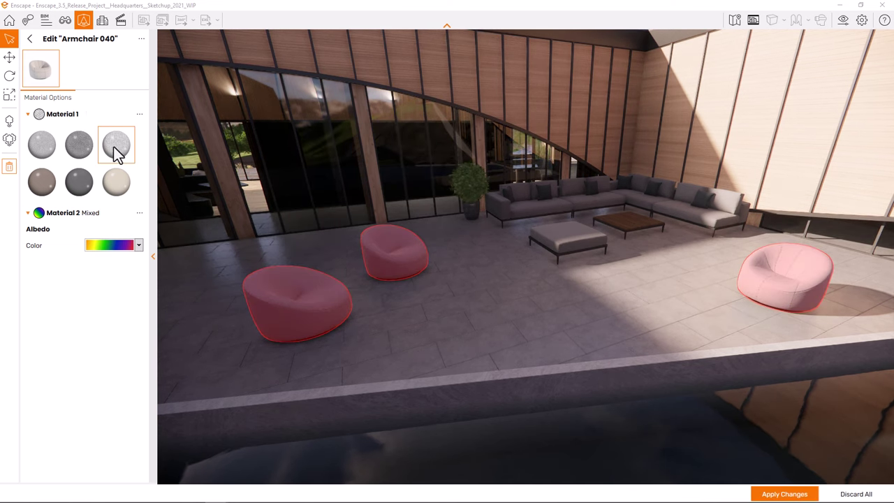
{"action": "left_click", "coordinate": [139, 245]}
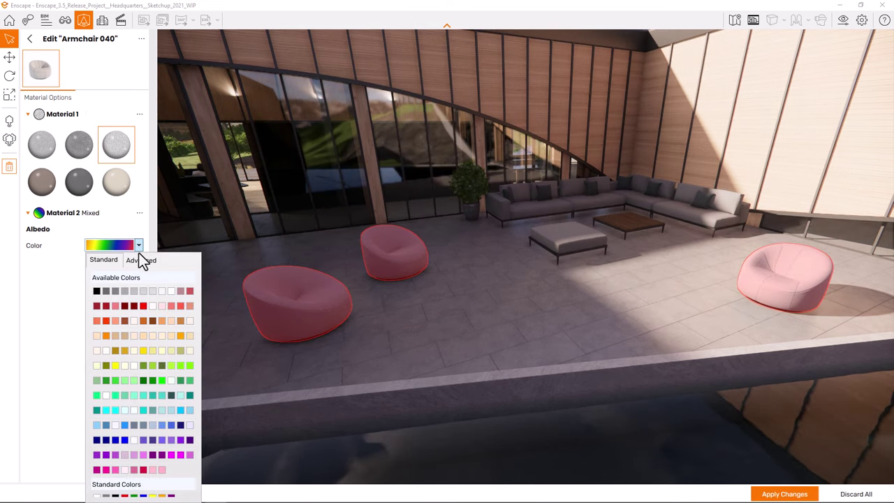
{"action": "left_click", "coordinate": [150, 306]}
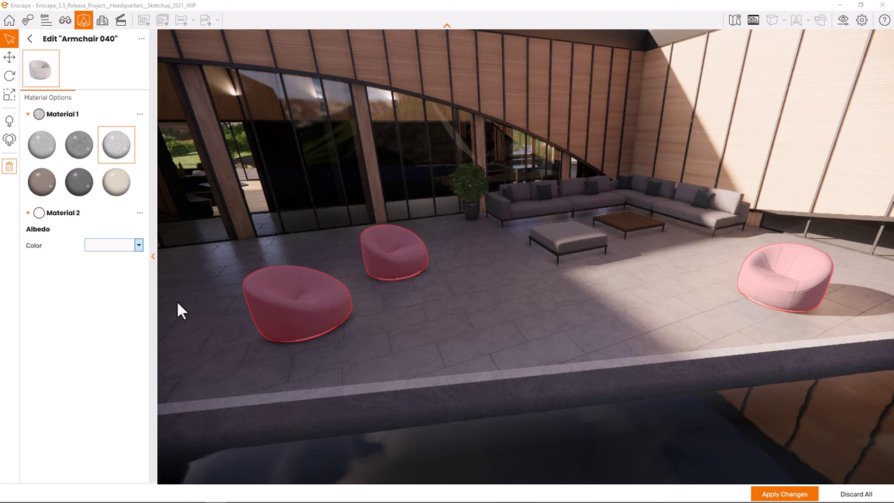
{"action": "left_click", "coordinate": [774, 495]}
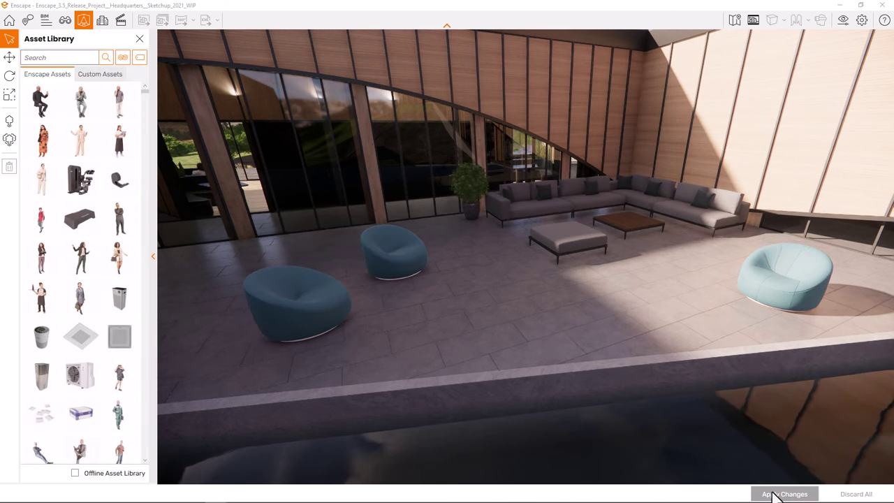